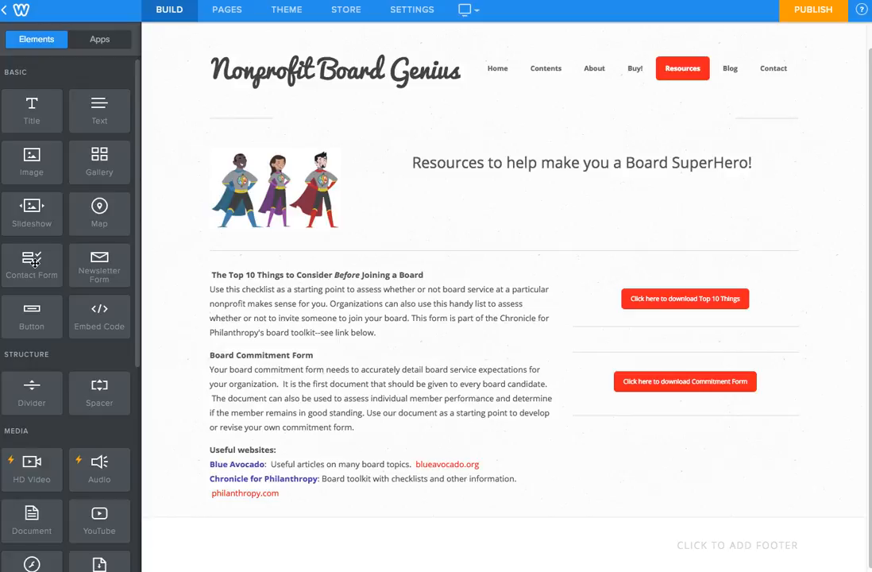
Step: Drop a Contact Form element into the Resources page's right column, above the Top 10 download button
drag(32, 262, 652, 266)
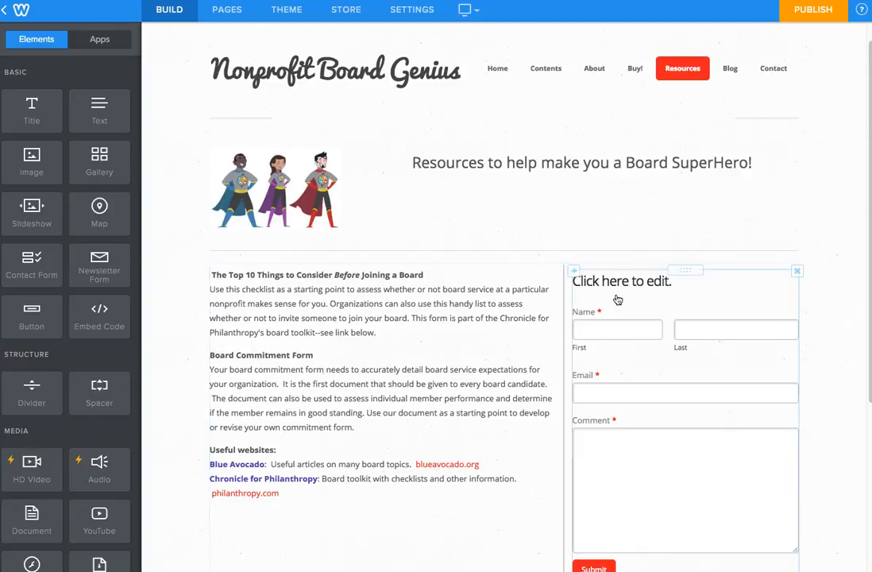
scroll(617, 294, down, 1)
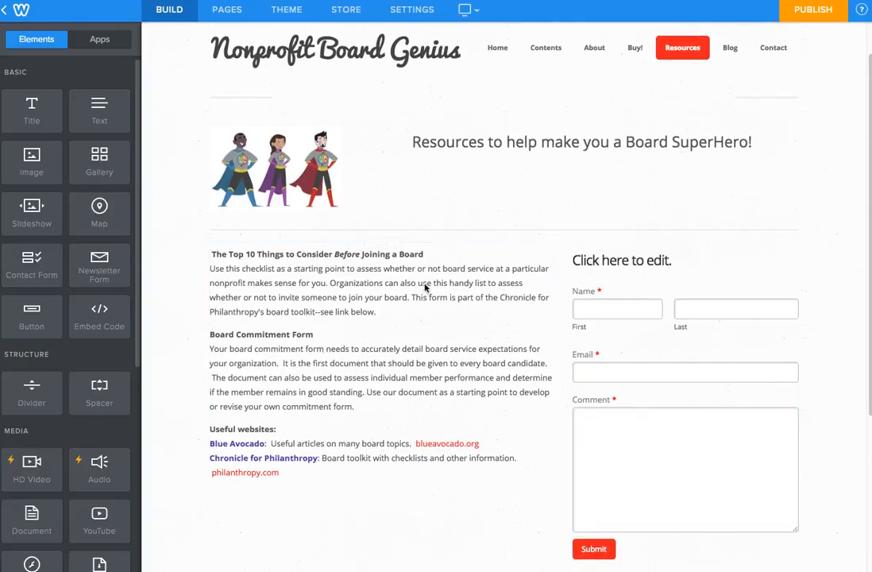
scroll(212, 267, down, 1)
scroll(212, 267, down, 1)
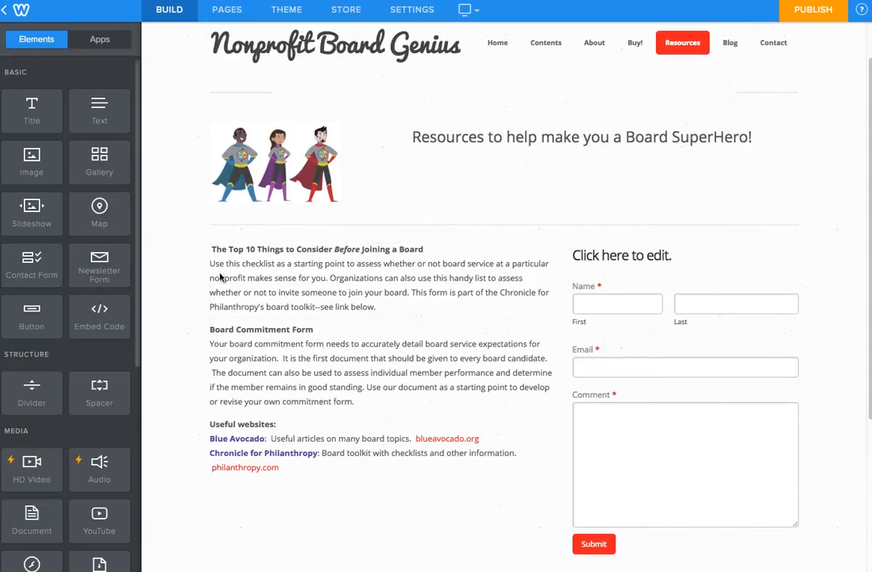
scroll(603, 268, down, 1)
Step: Delete the form's placeholder title, Name field and Comment field, leaving only Email and Submit
click(715, 255)
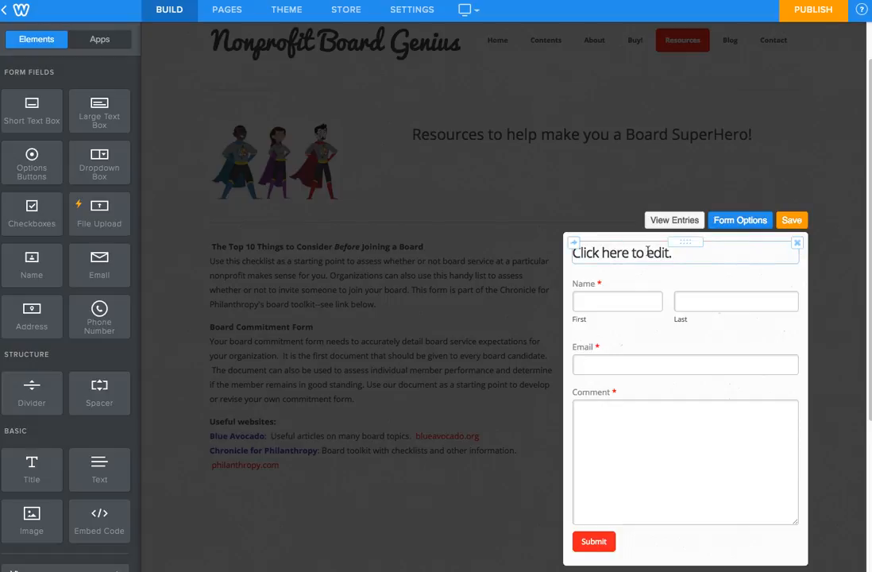
click(796, 245)
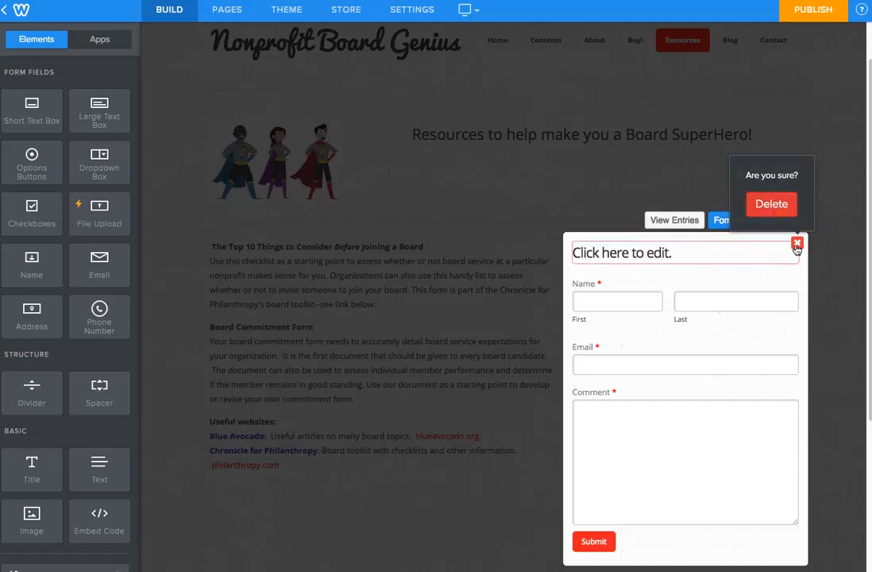
click(770, 205)
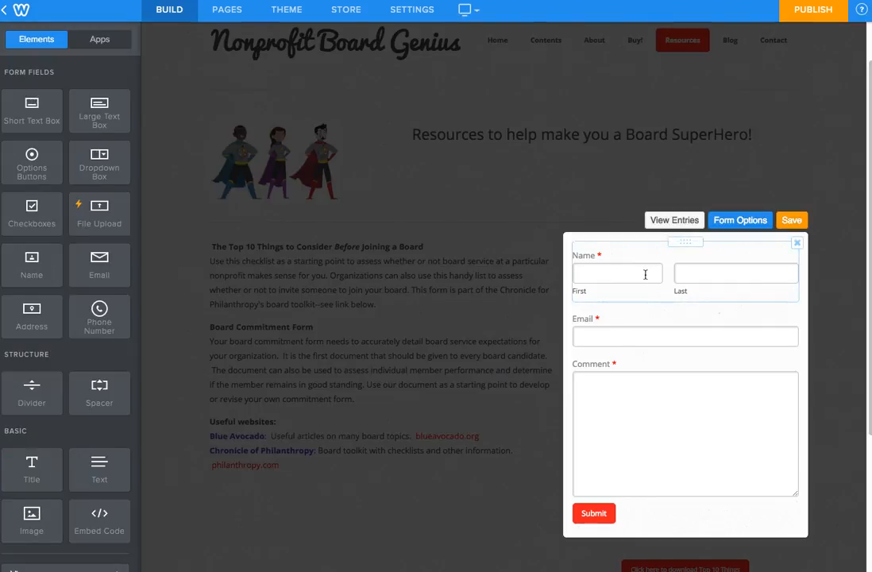
click(666, 255)
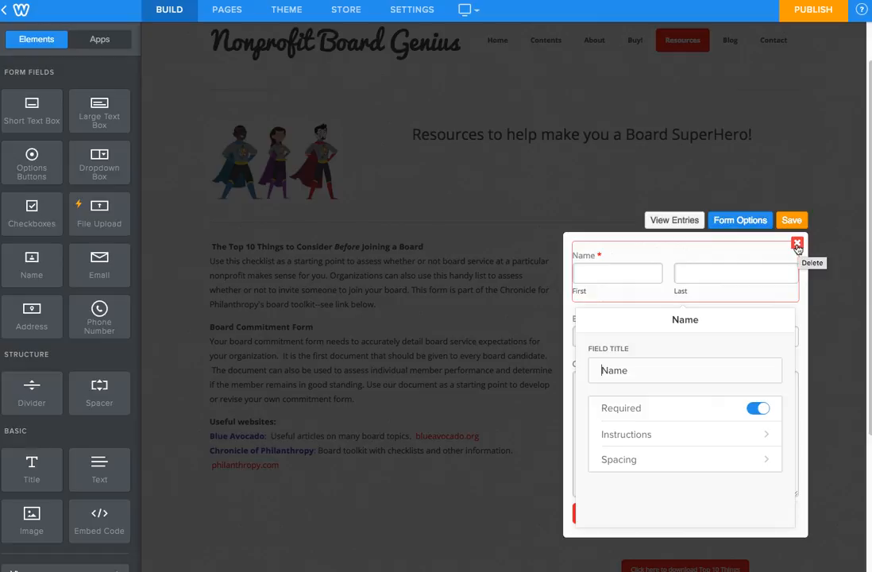
click(797, 246)
click(770, 204)
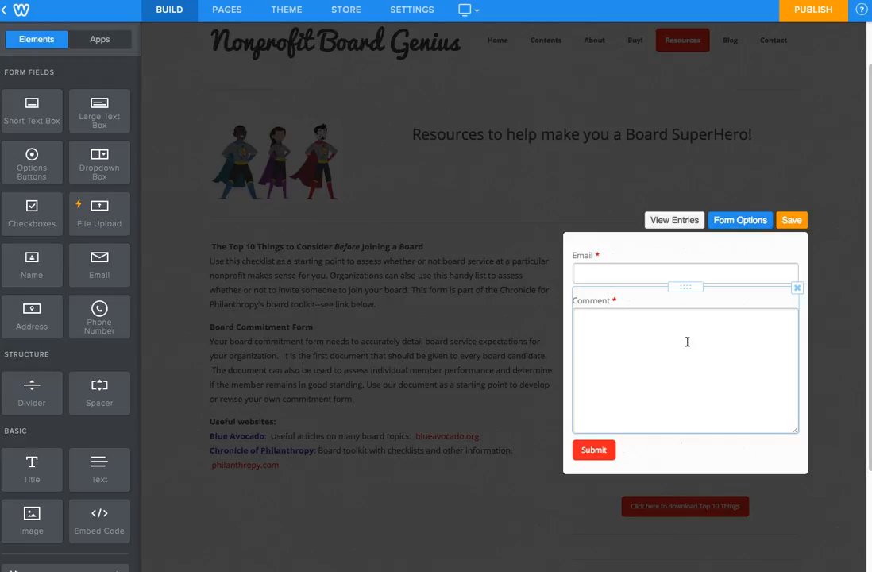
click(797, 288)
click(771, 250)
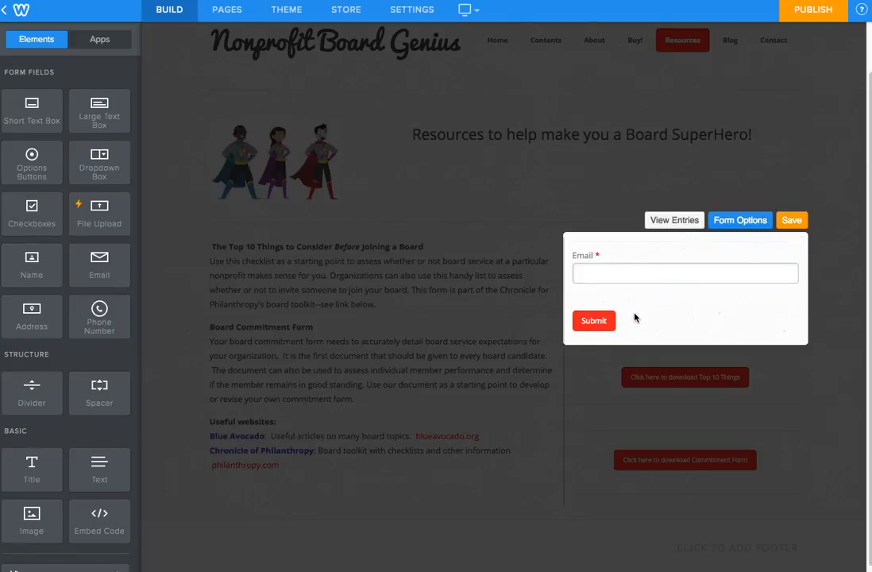
click(635, 312)
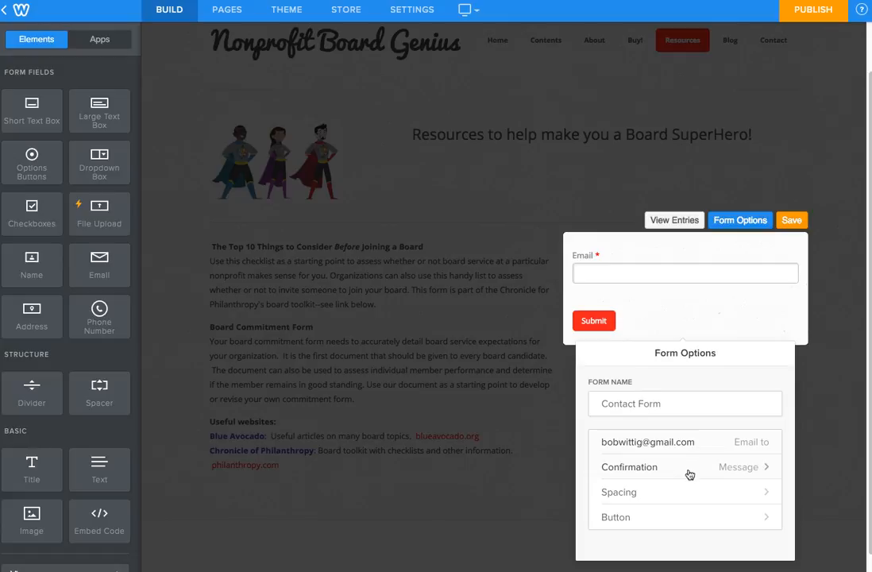
Step: Center-align the form's submit button
click(704, 517)
click(738, 403)
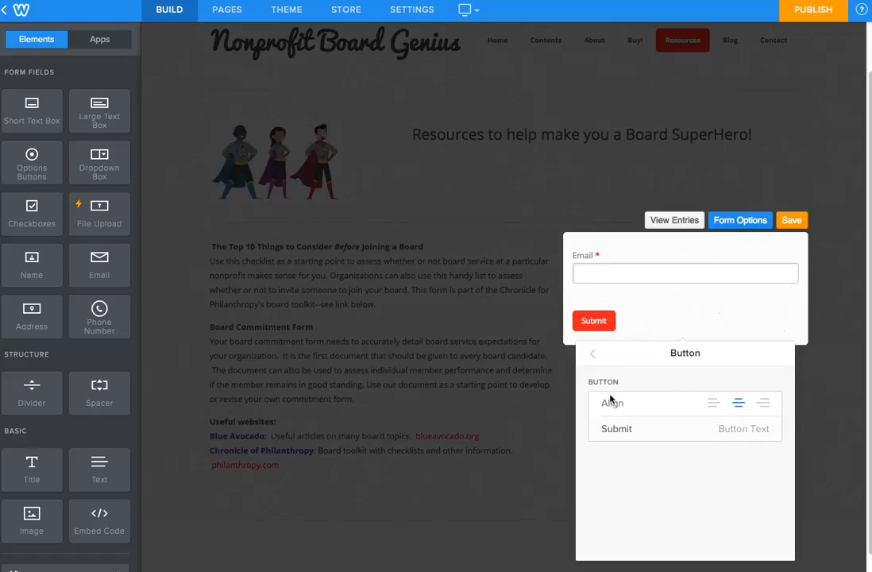
click(593, 353)
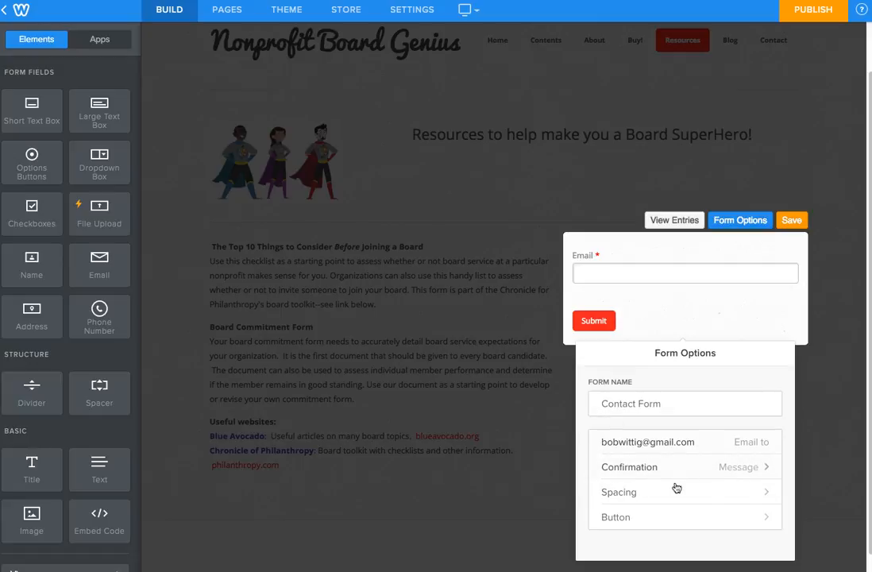
click(702, 470)
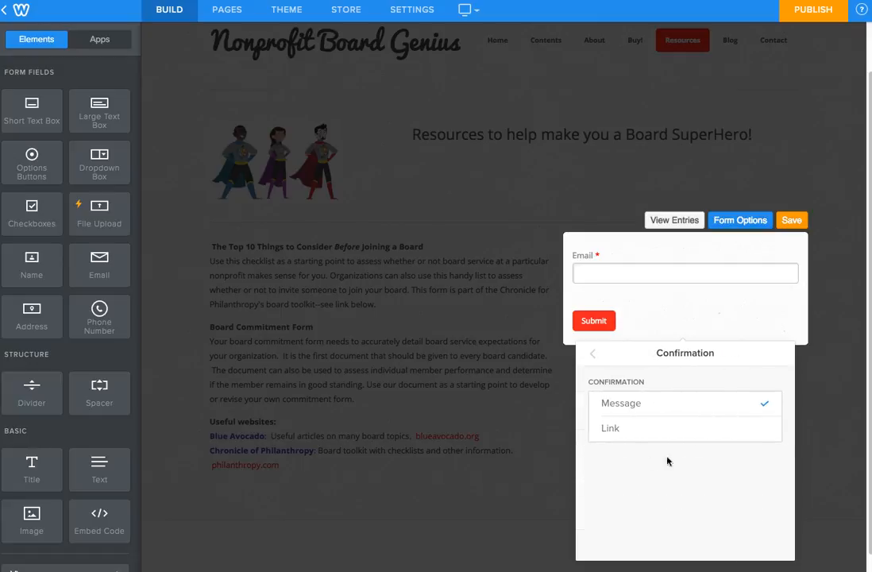
click(594, 353)
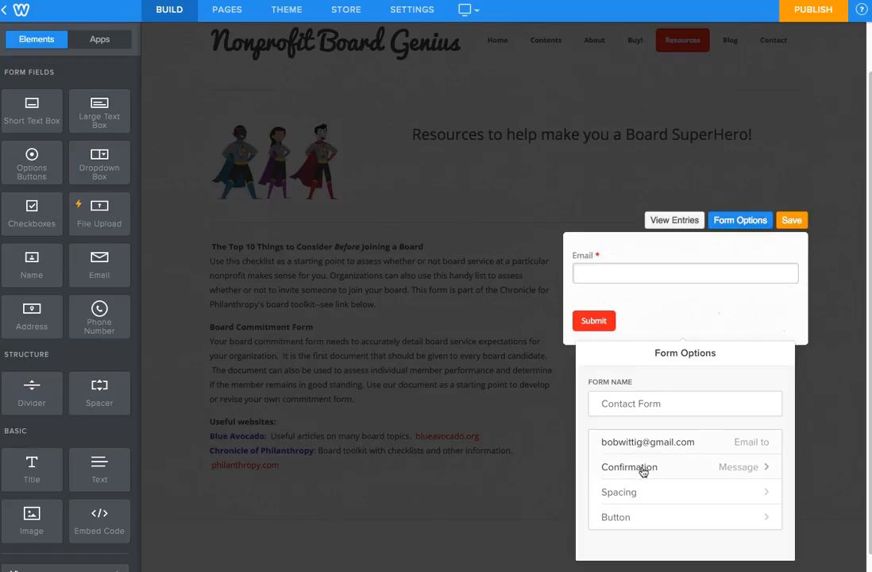
Step: Change the form's confirmation from a thank-you message to a Website URL link, then save
click(735, 471)
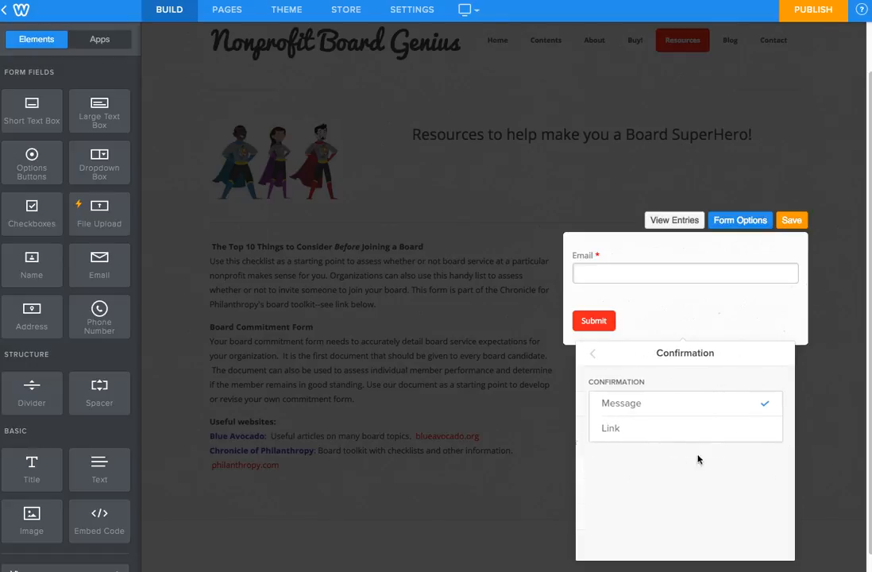
click(669, 407)
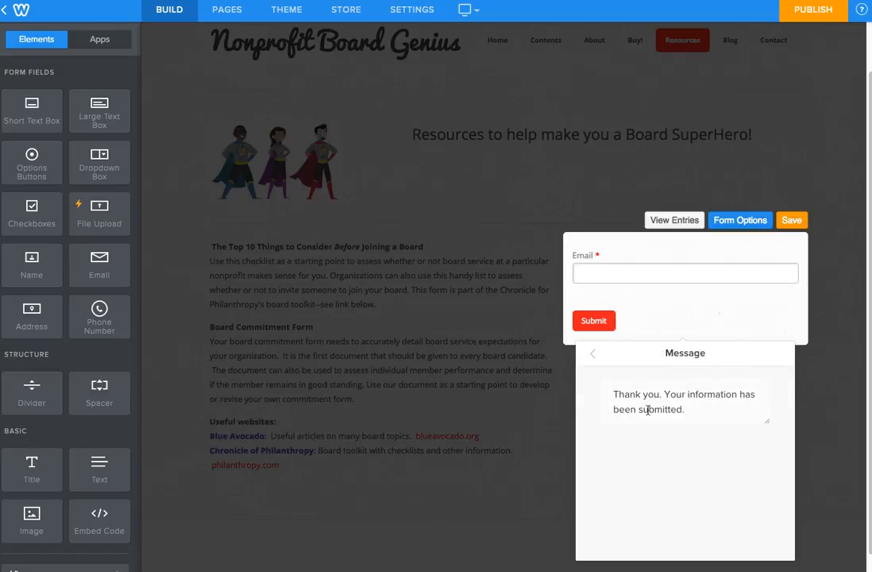
click(593, 354)
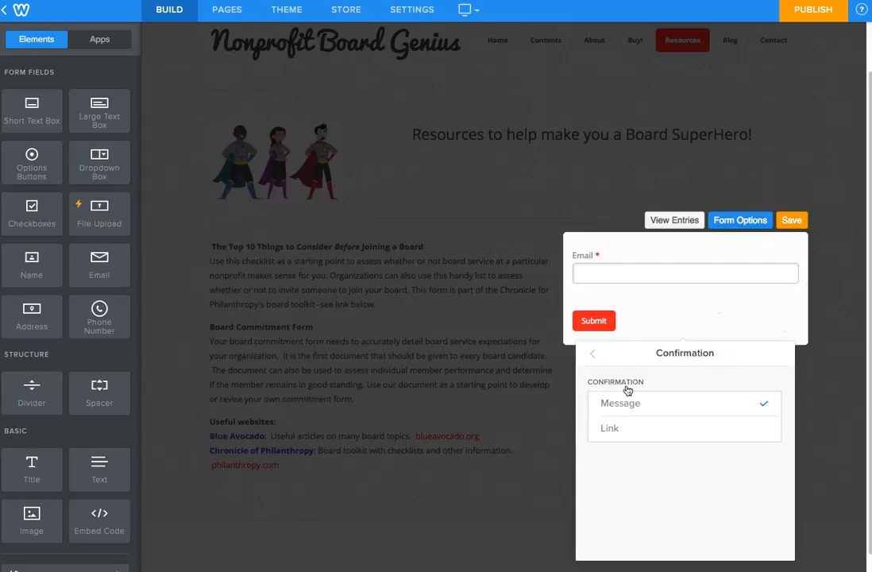
click(624, 430)
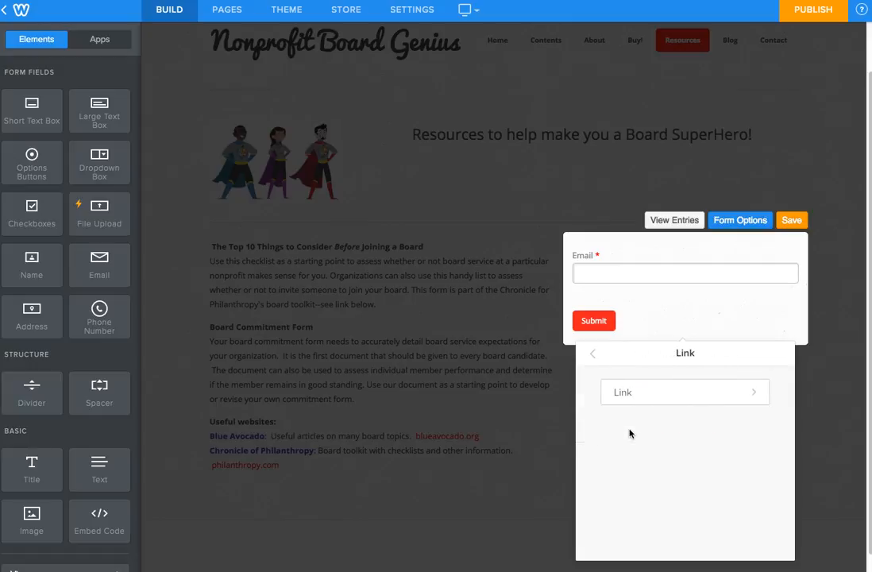
click(609, 397)
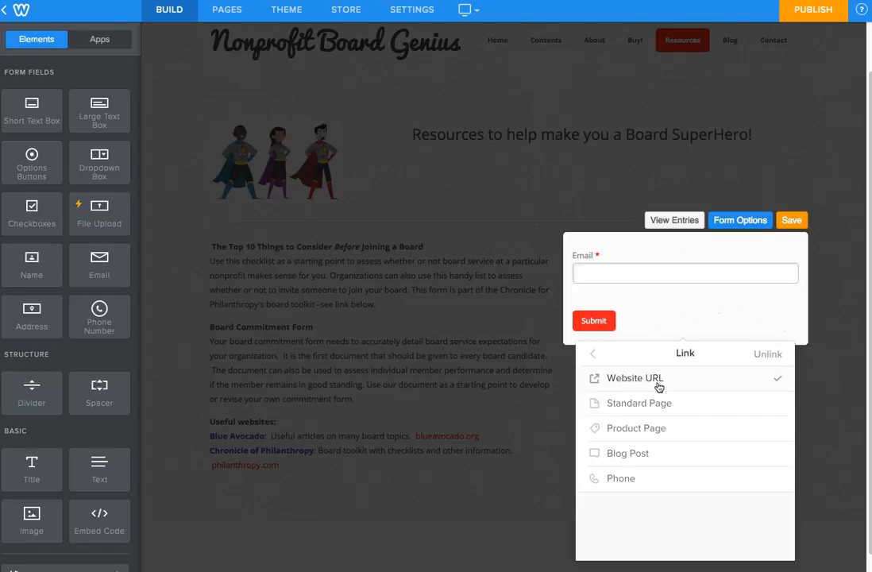
click(652, 405)
click(650, 433)
click(650, 460)
click(649, 481)
click(651, 379)
click(656, 378)
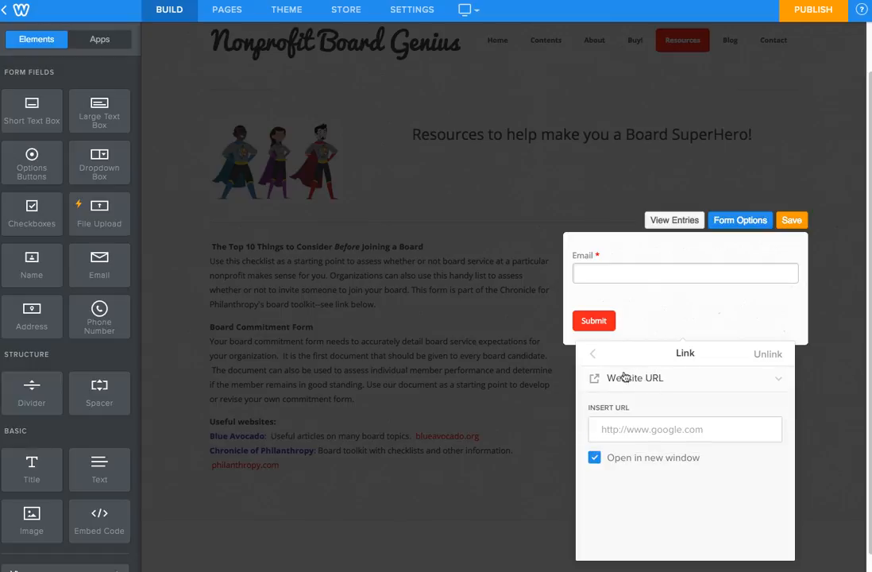
click(592, 353)
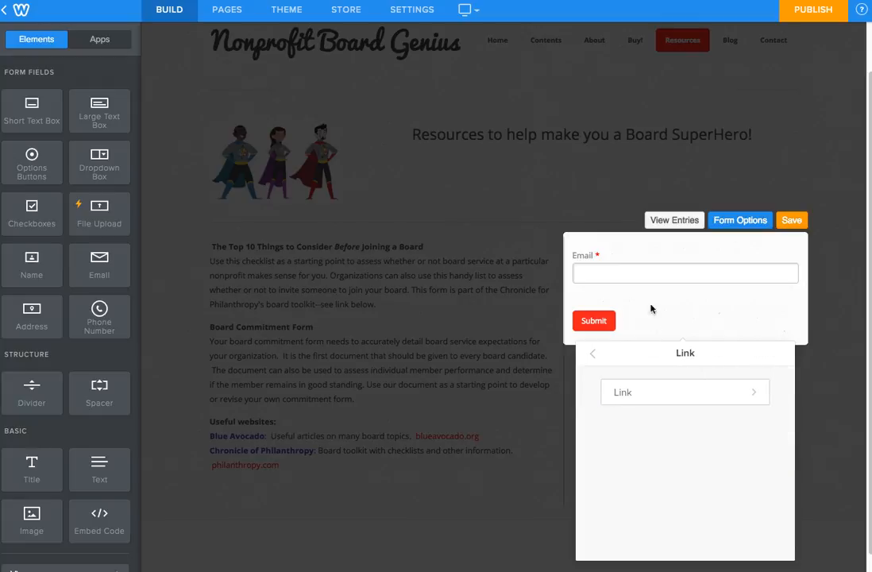
click(791, 221)
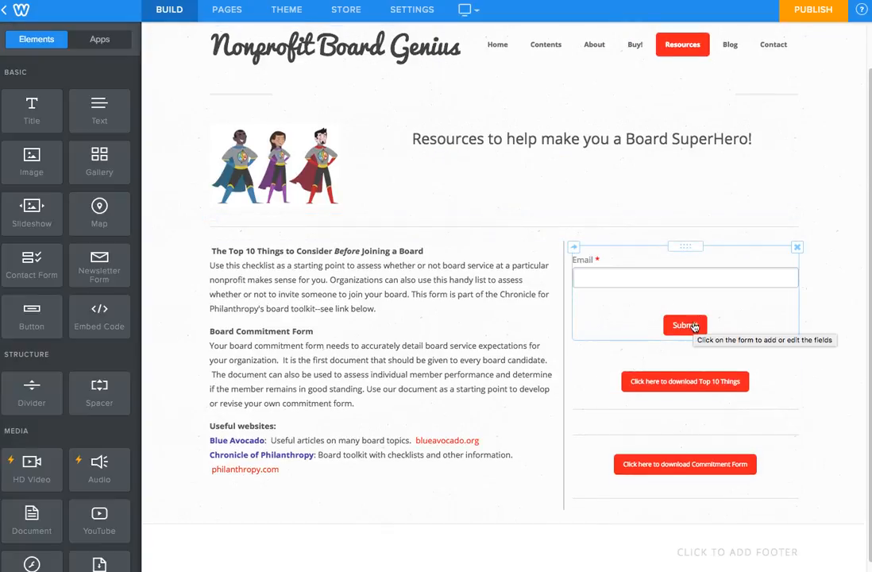
Step: Check the Top 10 Things button's Website URL link option, then go to the site's page list
click(685, 381)
click(665, 264)
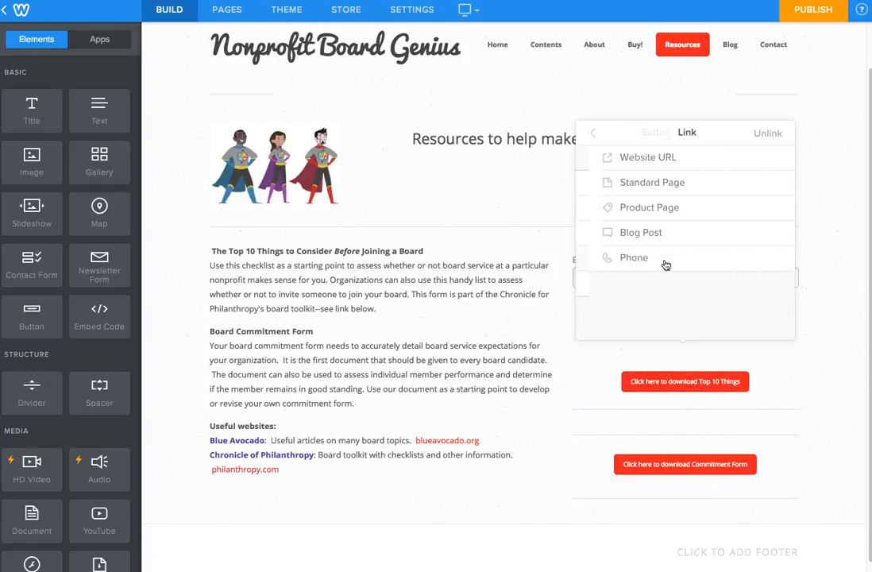
click(665, 160)
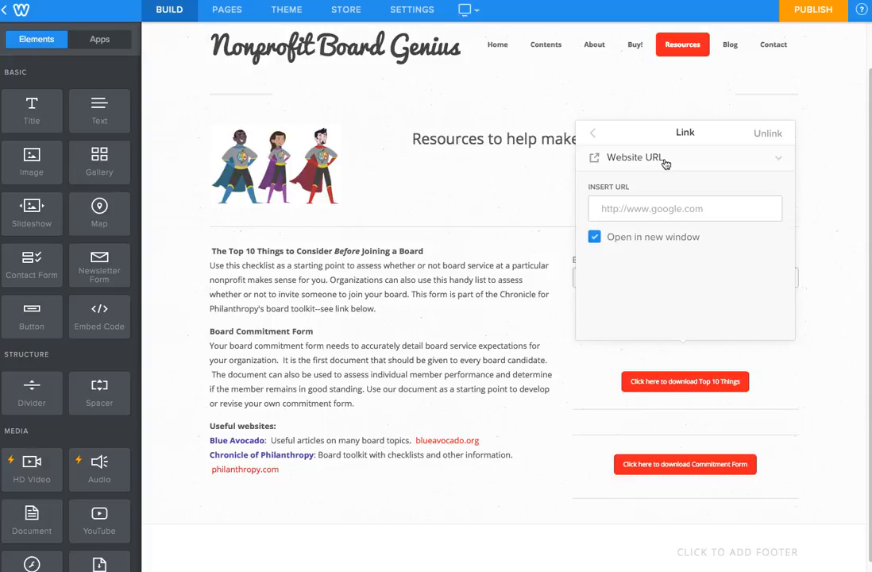
click(840, 315)
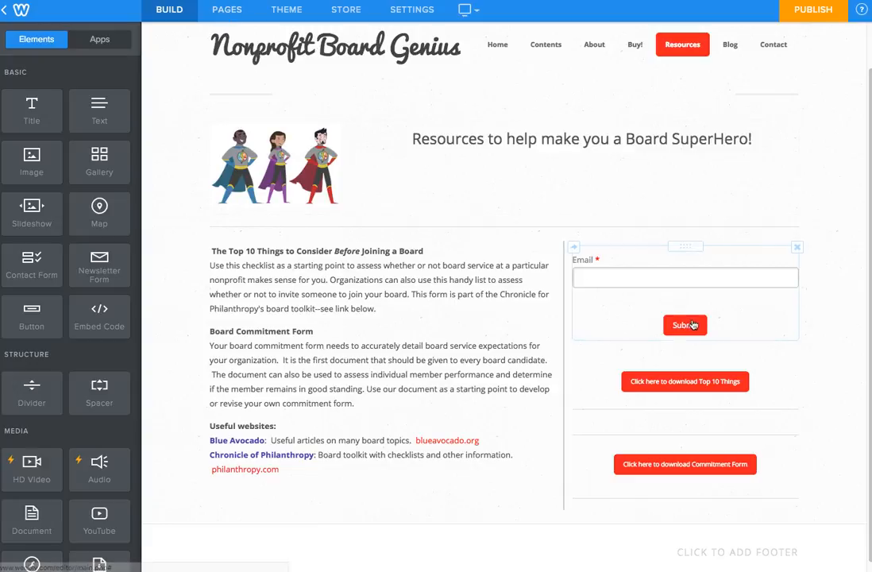
click(230, 11)
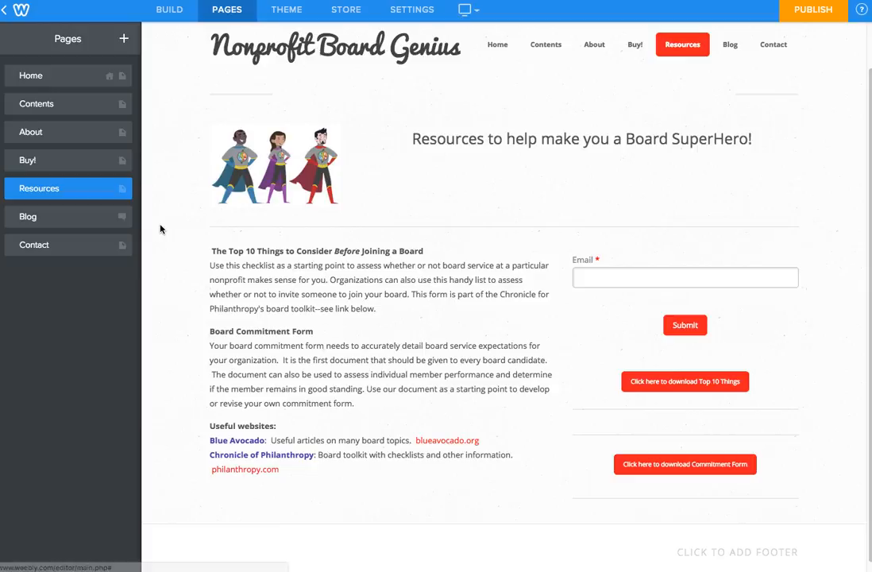
Step: Add a standard page 'Downloads' hidden in navigation, save it, and return to Resources
click(123, 39)
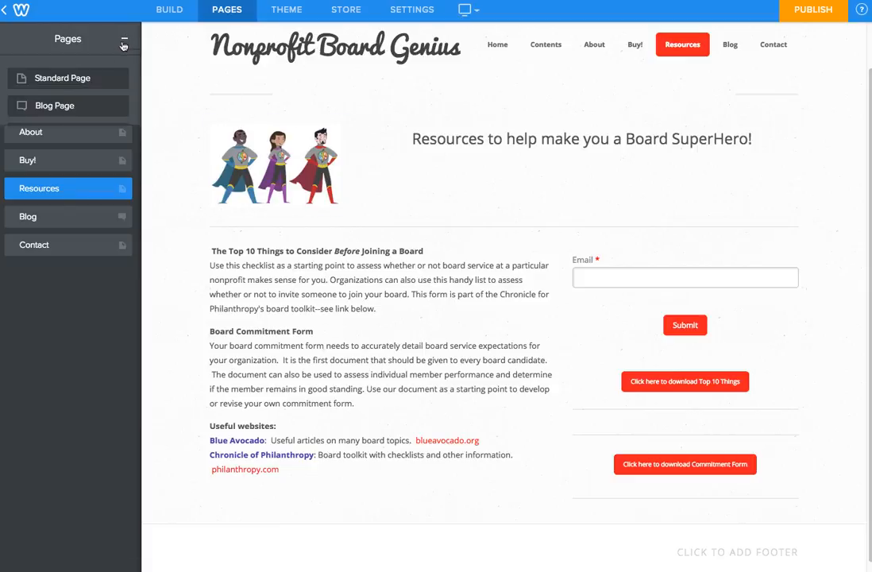
click(79, 80)
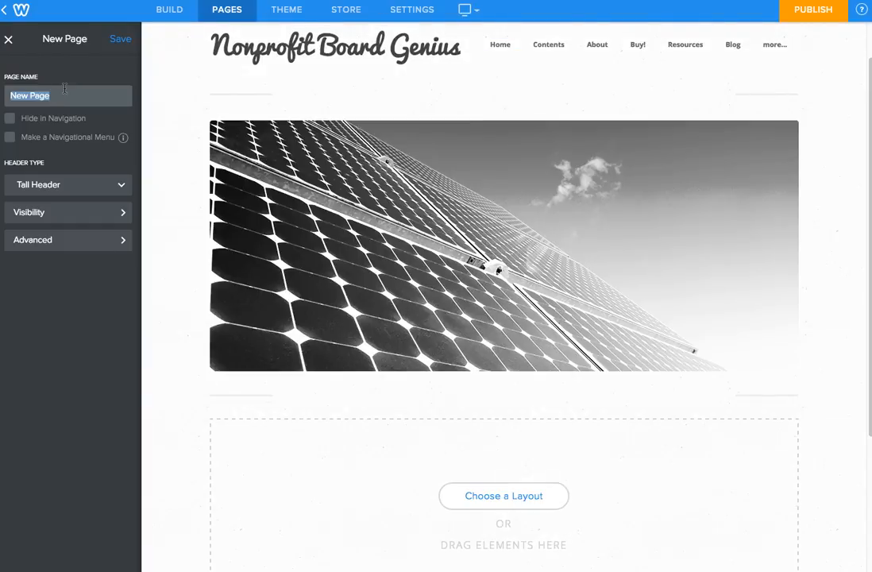
text(Downloads)
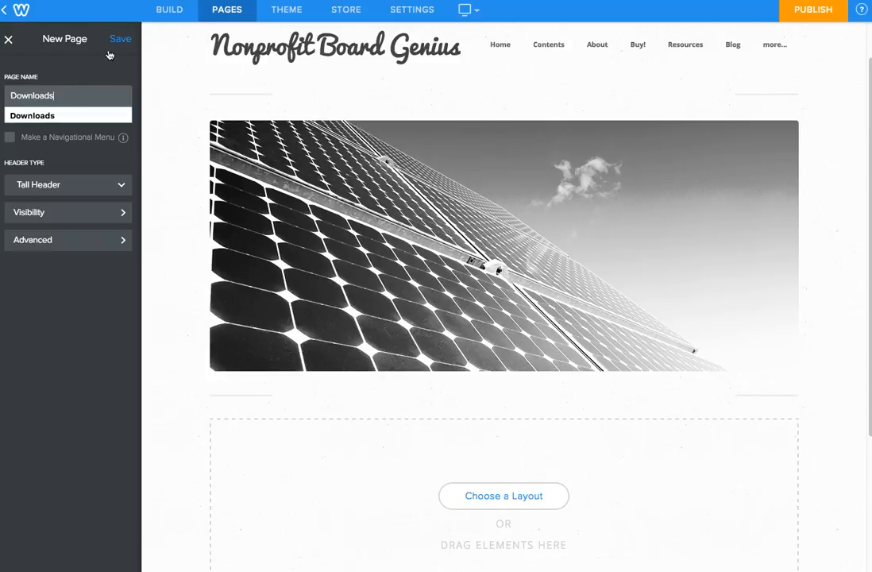
click(97, 71)
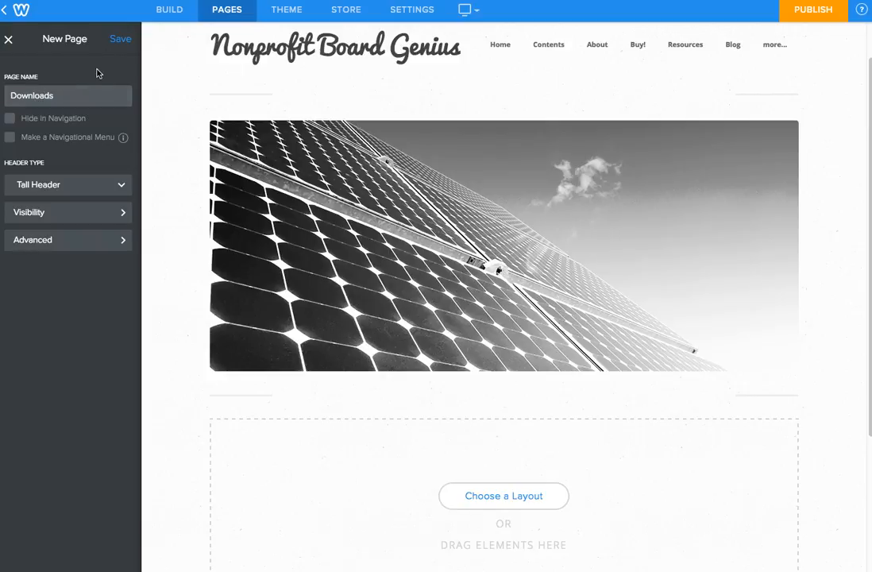
click(9, 118)
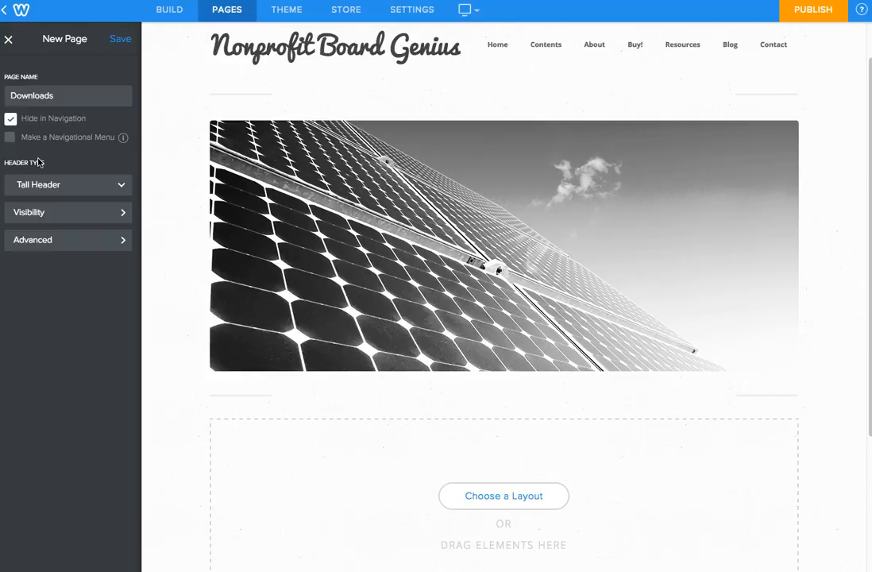
click(117, 40)
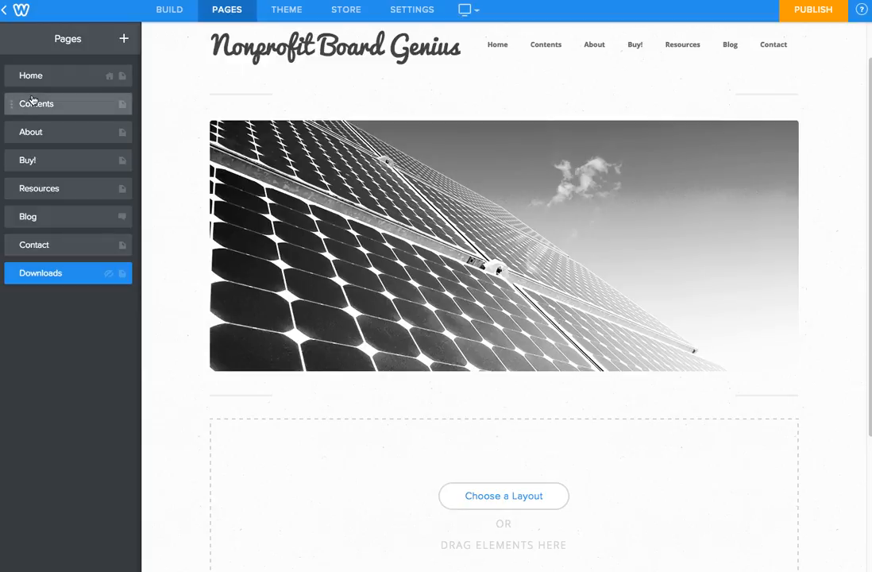
click(685, 53)
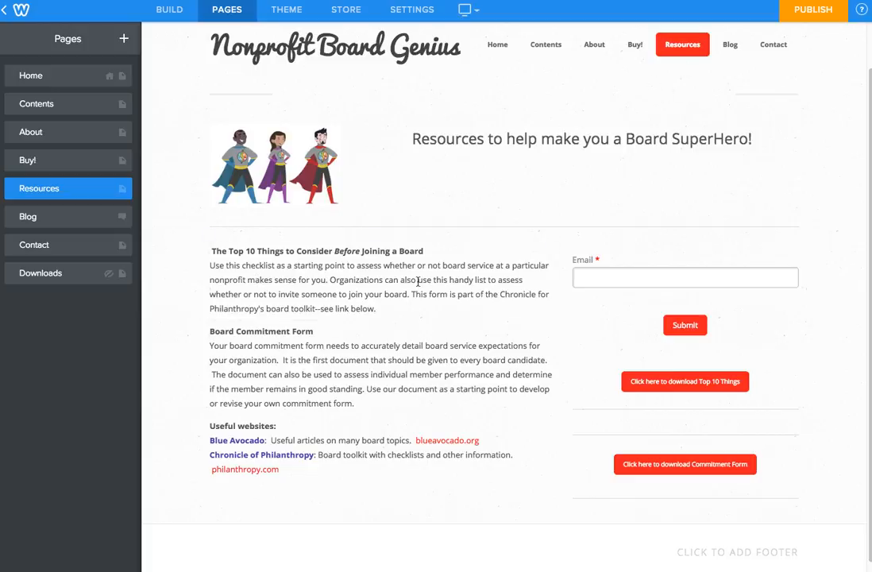
Step: Copy the Top 10 Things download button's label text
click(642, 258)
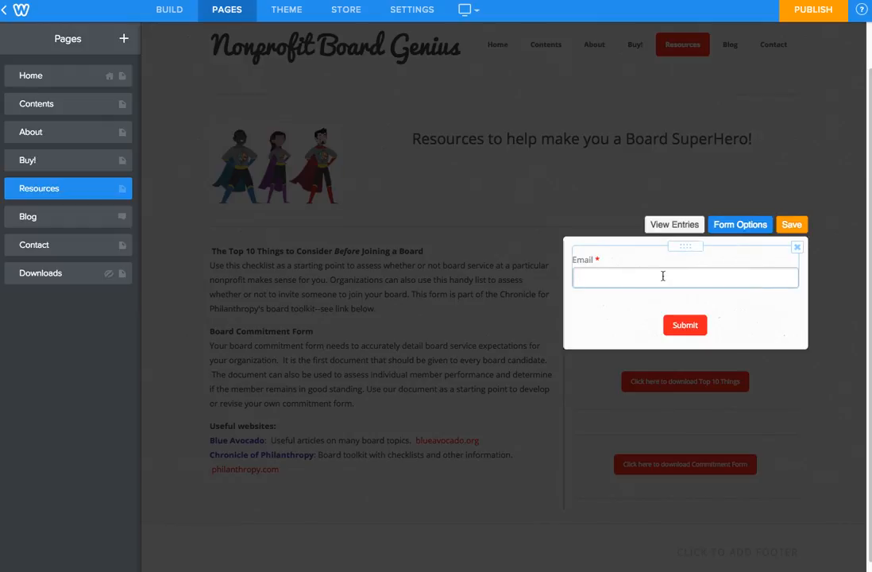
click(683, 330)
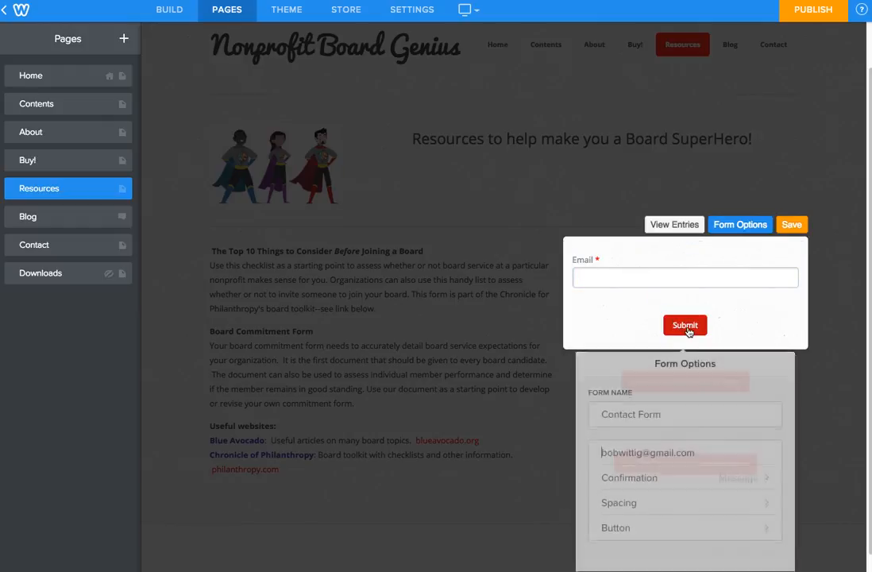
click(792, 225)
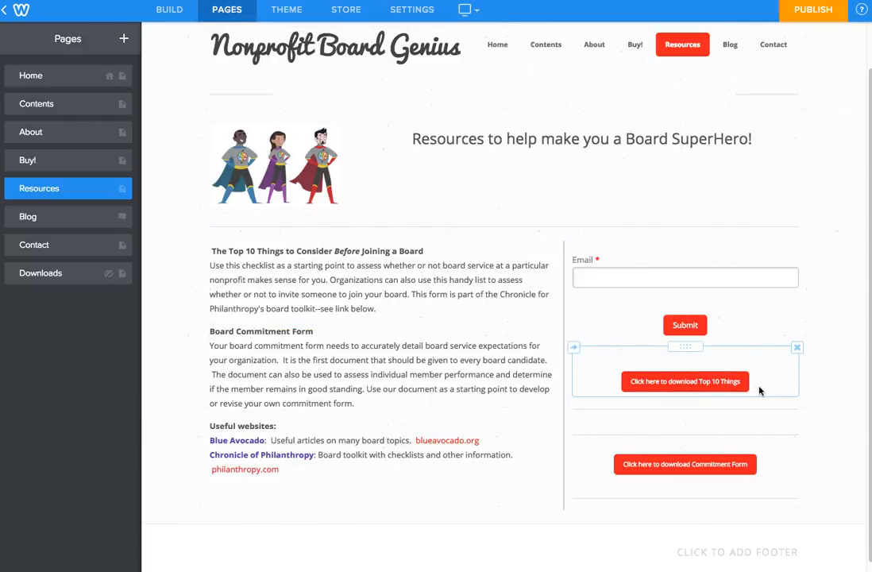
click(735, 382)
click(636, 184)
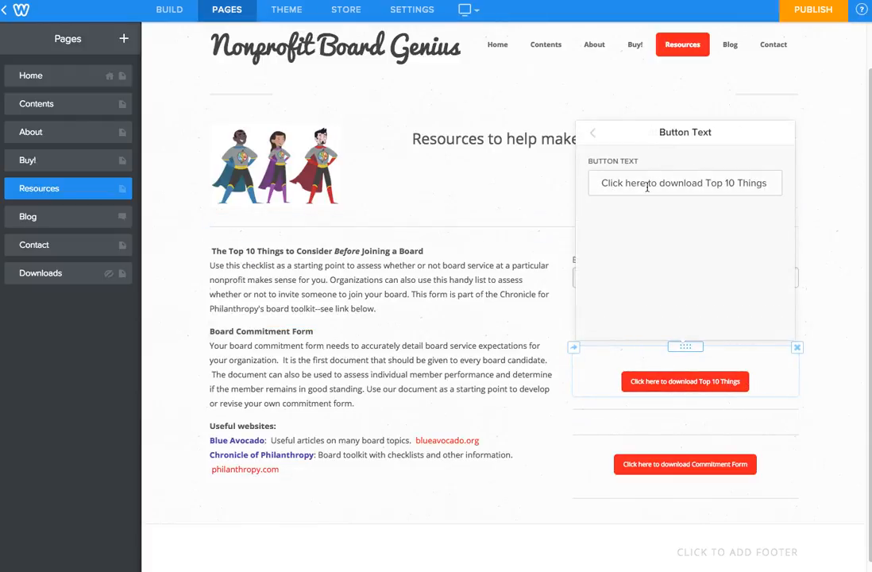
drag(601, 183, 769, 184)
key(ctrl+c)
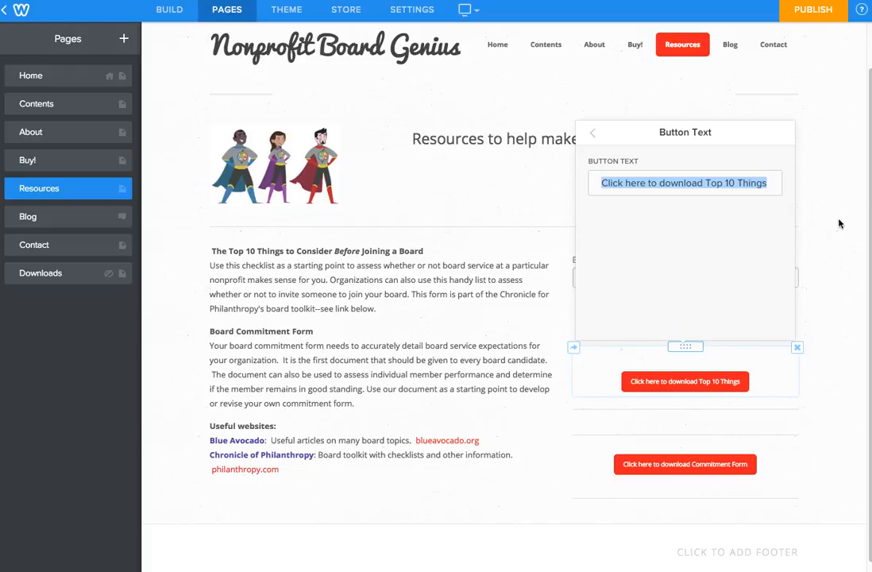
click(833, 258)
Step: Replace the form's Submit button text with 'Click here to download Top 10 Things'
click(684, 334)
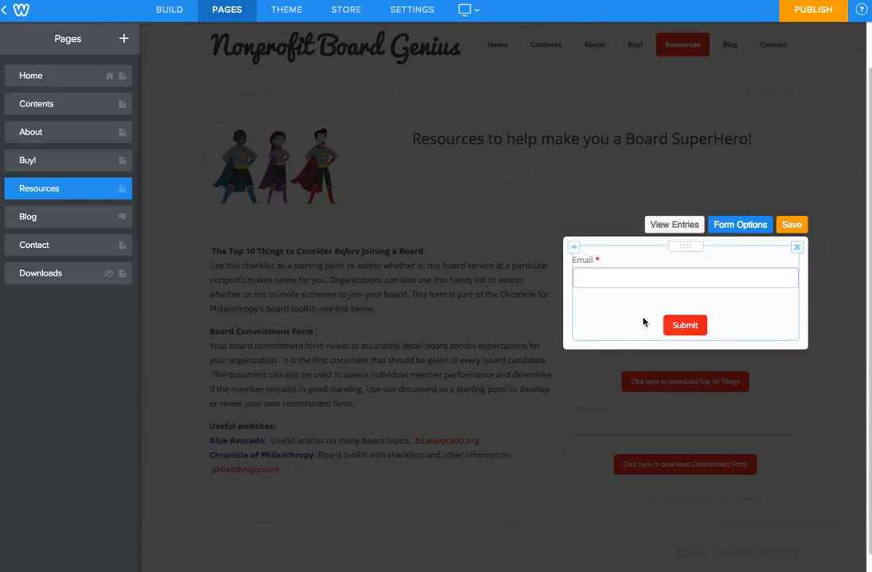
click(684, 324)
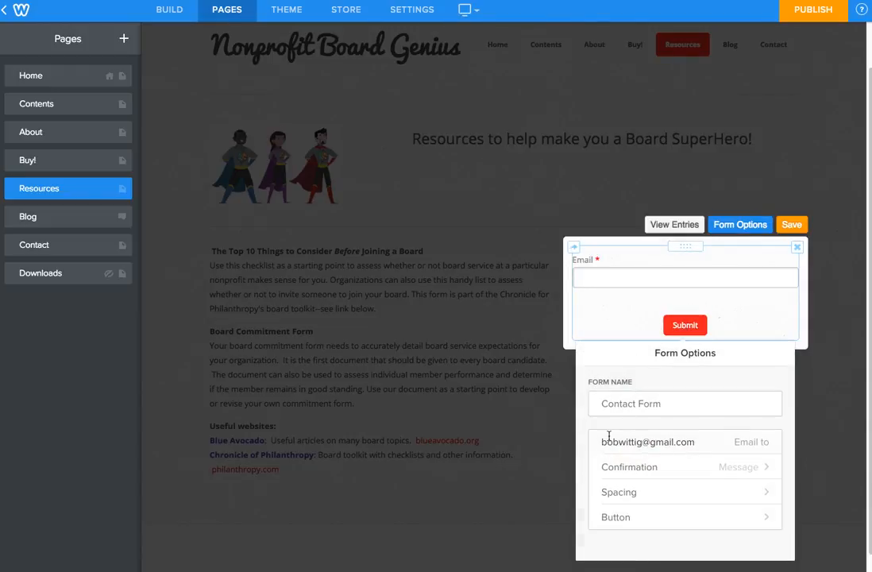
click(660, 526)
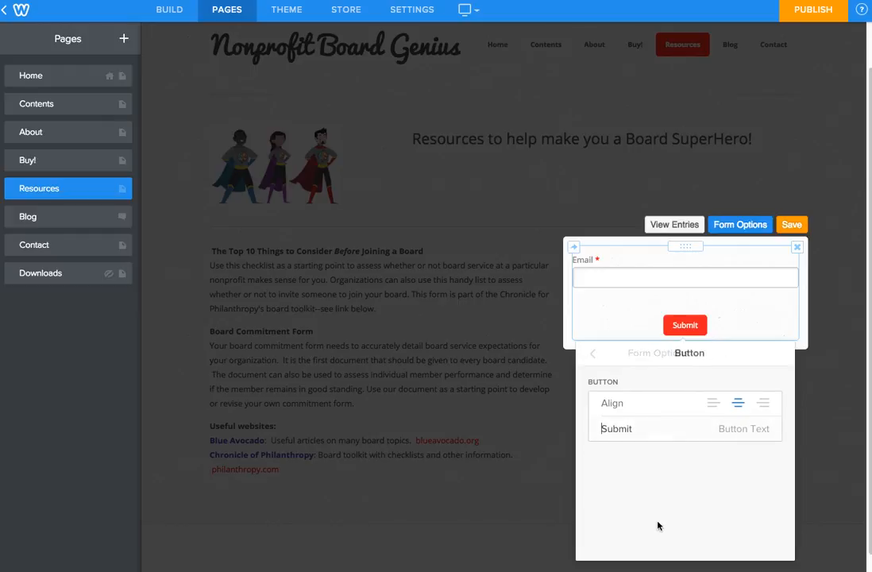
drag(648, 429, 593, 430)
key(ctrl+v)
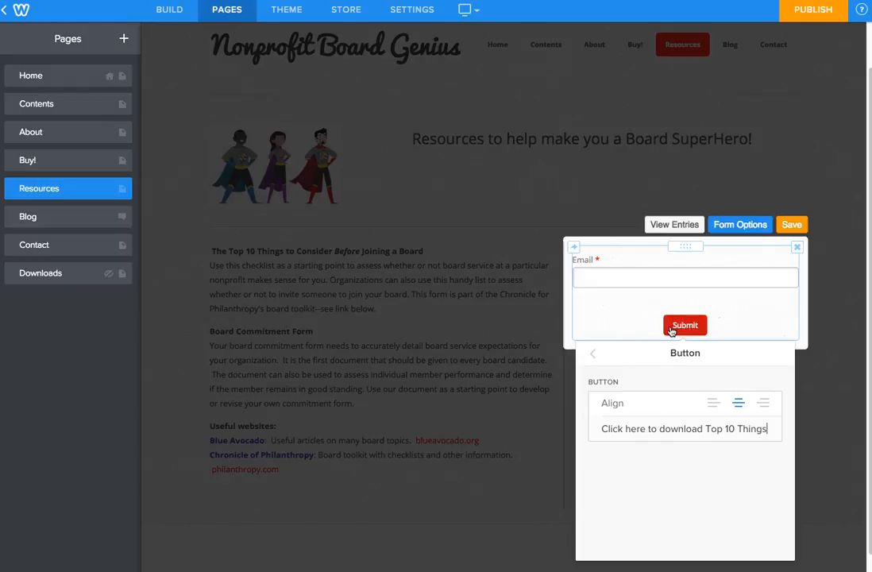
Step: Set the form's confirmation link to the hidden standard page Downloads
click(594, 356)
click(631, 469)
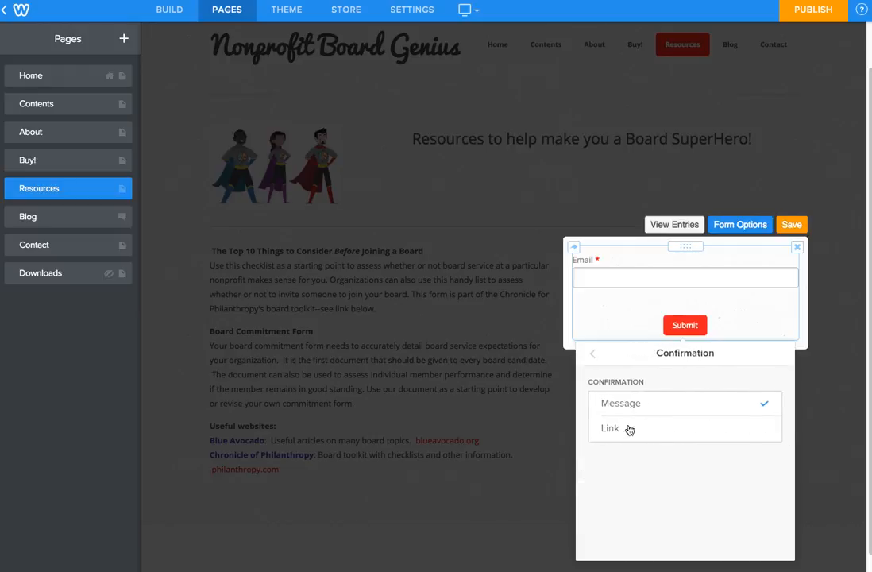
click(624, 431)
click(634, 397)
click(634, 380)
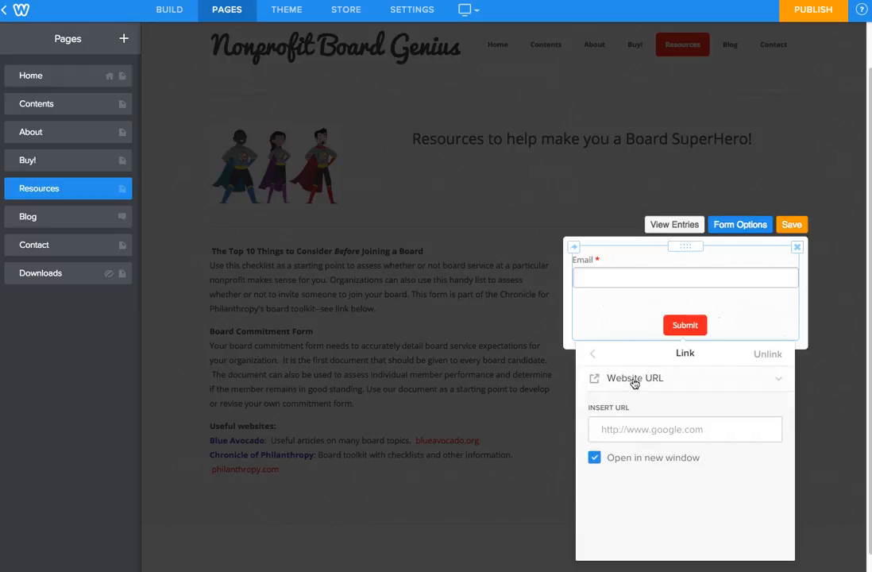
click(592, 354)
click(628, 395)
click(664, 406)
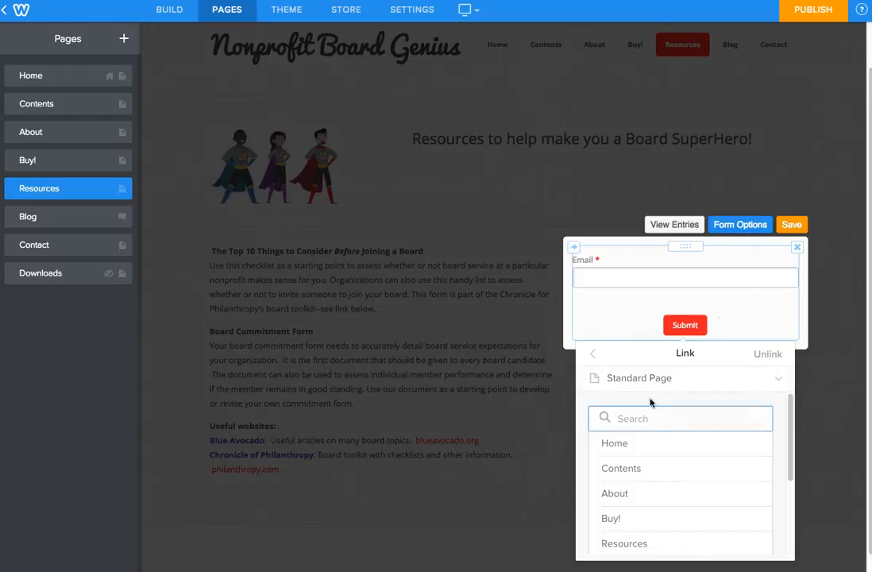
scroll(651, 469, down, 5)
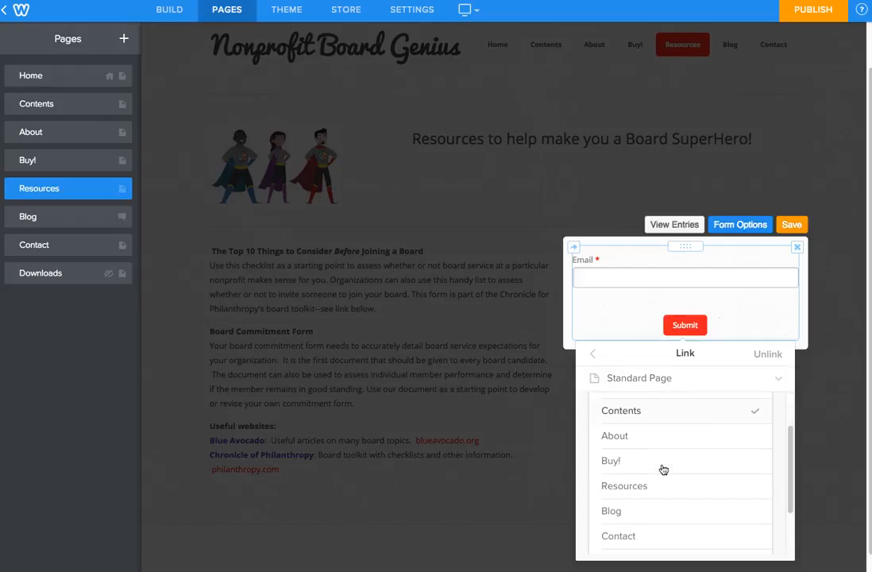
click(649, 506)
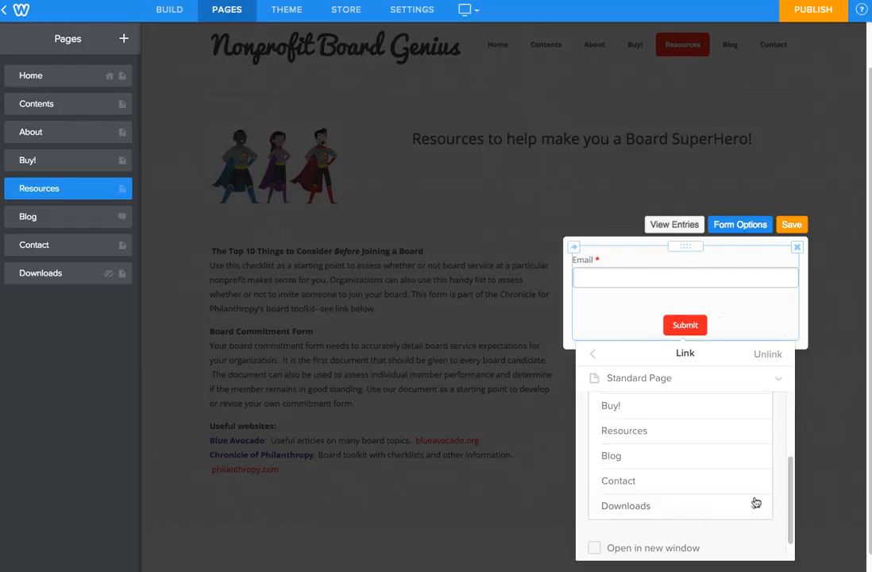
scroll(646, 494, down, 1)
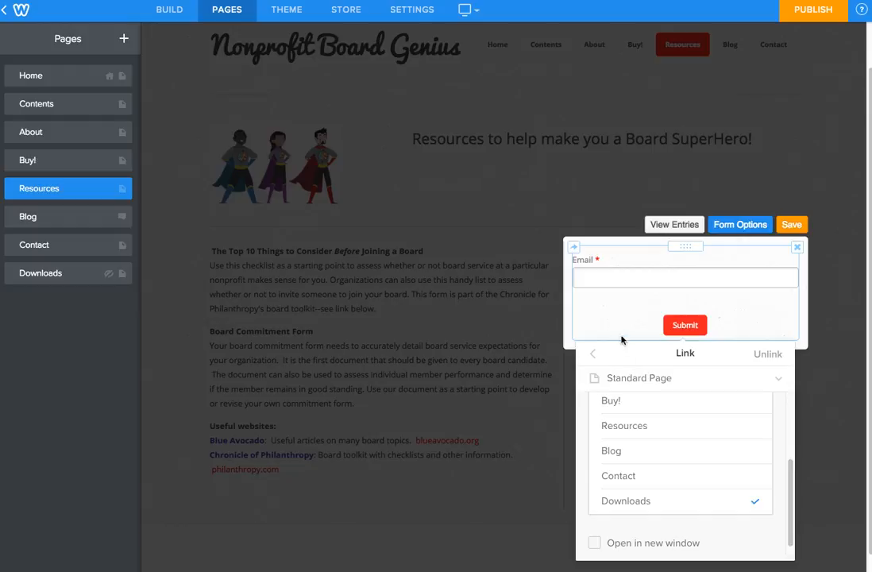
Step: Save the form's link change and publish the site
click(791, 225)
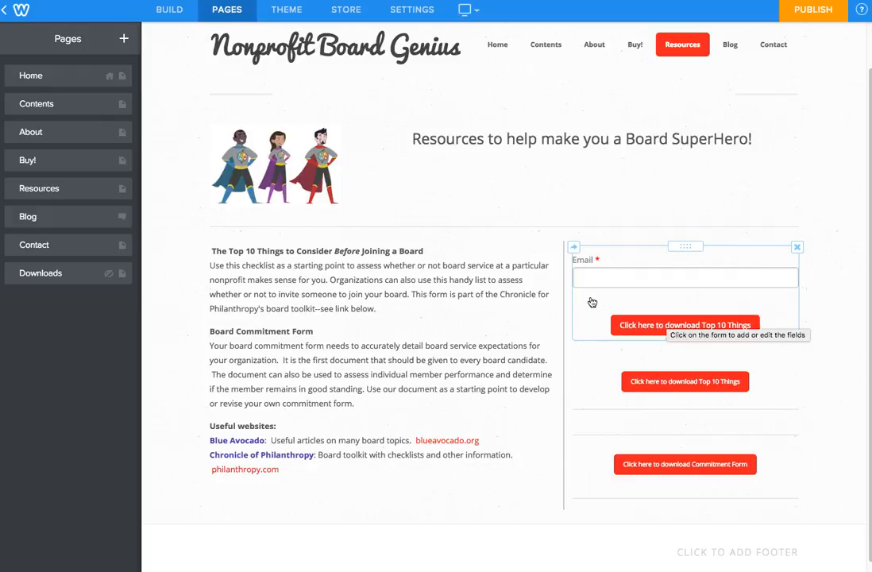
click(823, 14)
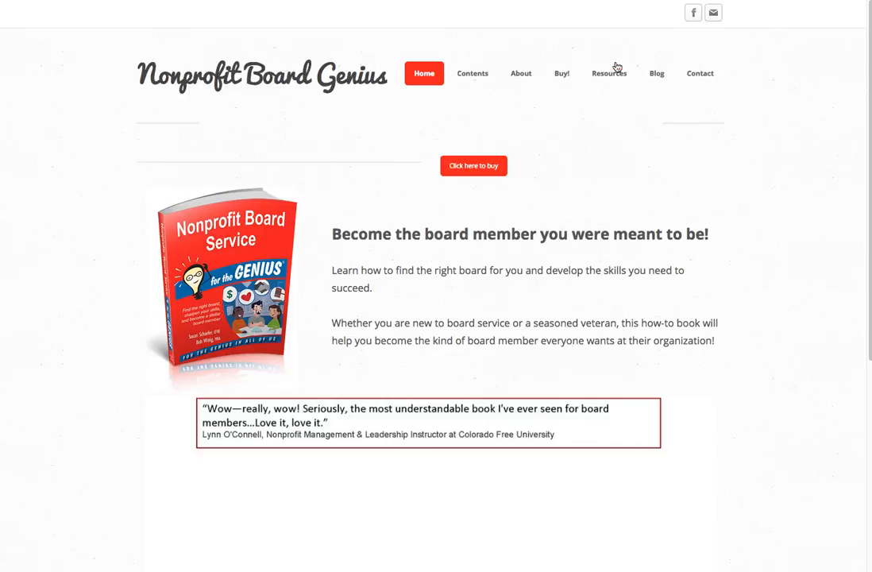
Step: On the live Resources page, enter a test email address and submit the download form
click(607, 76)
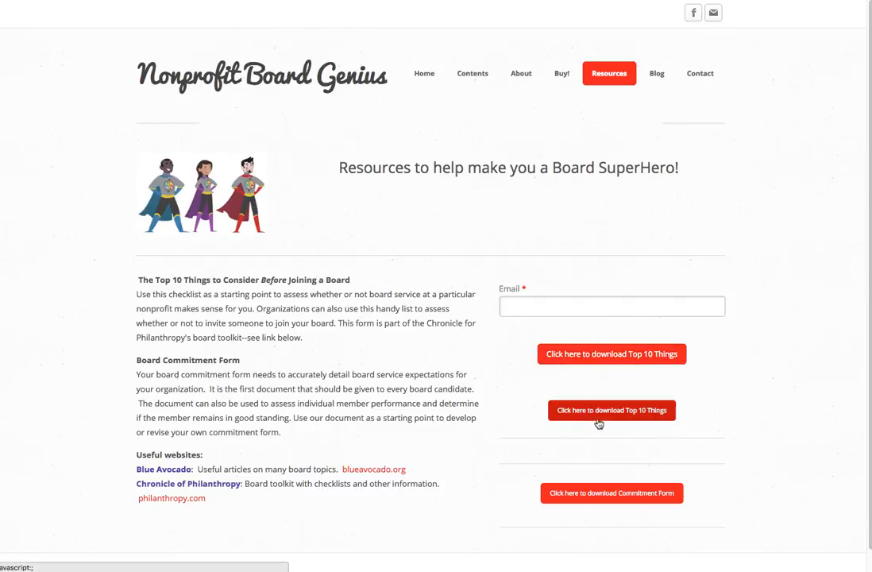
click(535, 304)
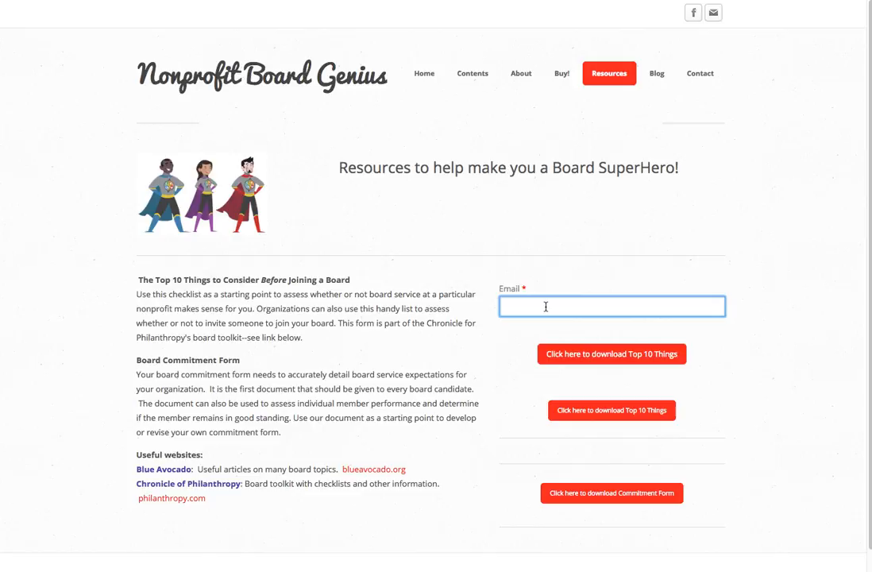
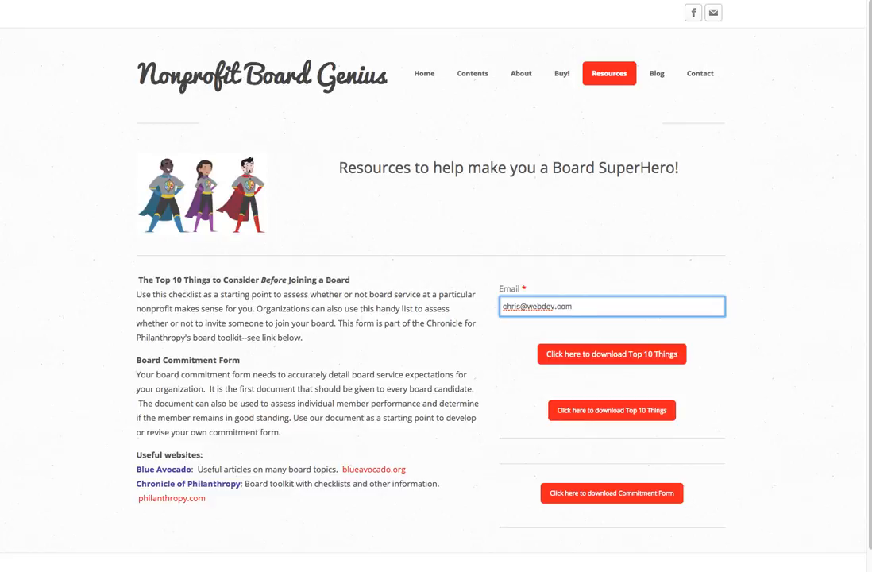
click(580, 354)
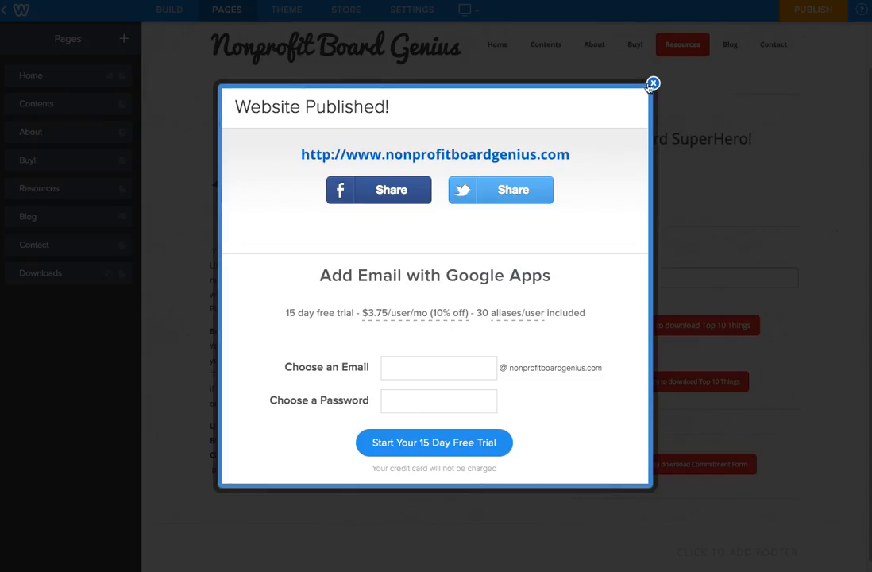
Step: Back in the editor, view the email form's submitted entries, close them, and save the form
click(651, 85)
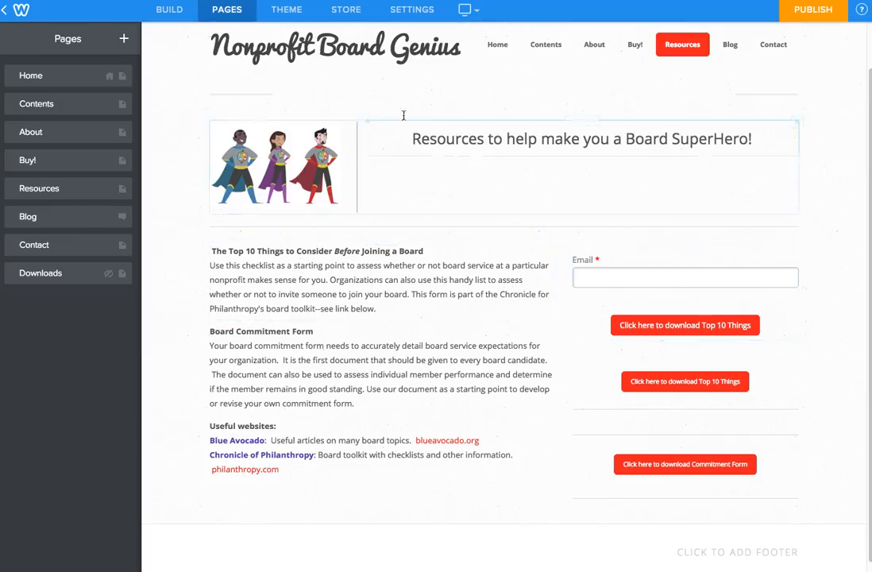
click(645, 258)
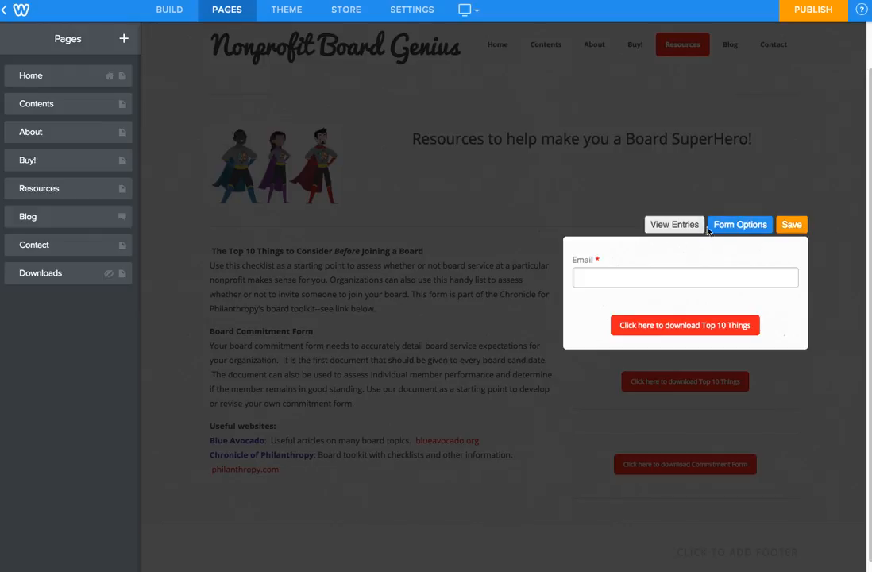
click(739, 225)
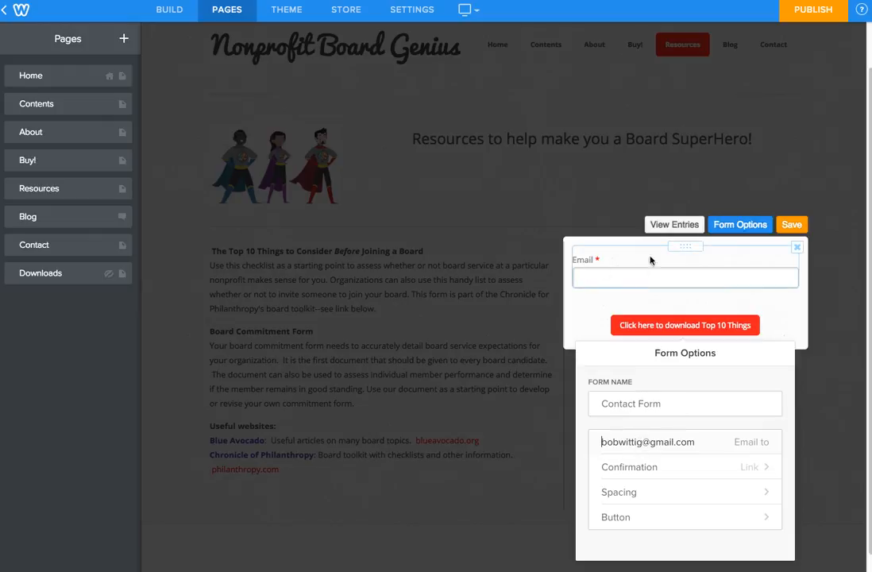
click(659, 225)
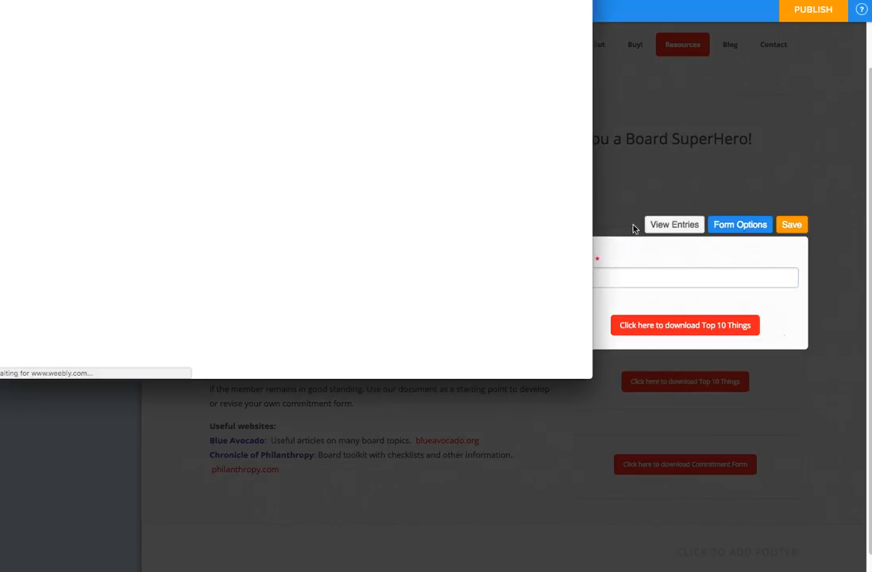
drag(524, 0, 610, 64)
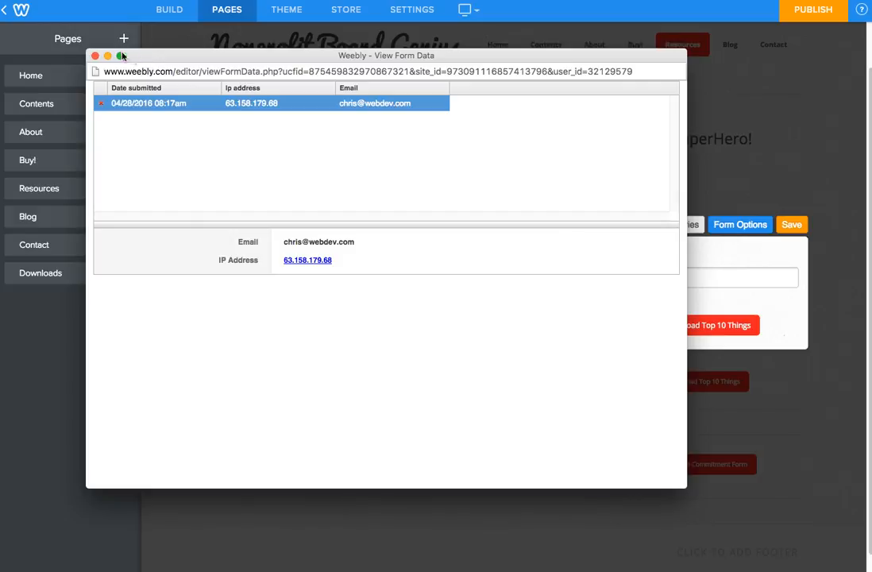
click(93, 57)
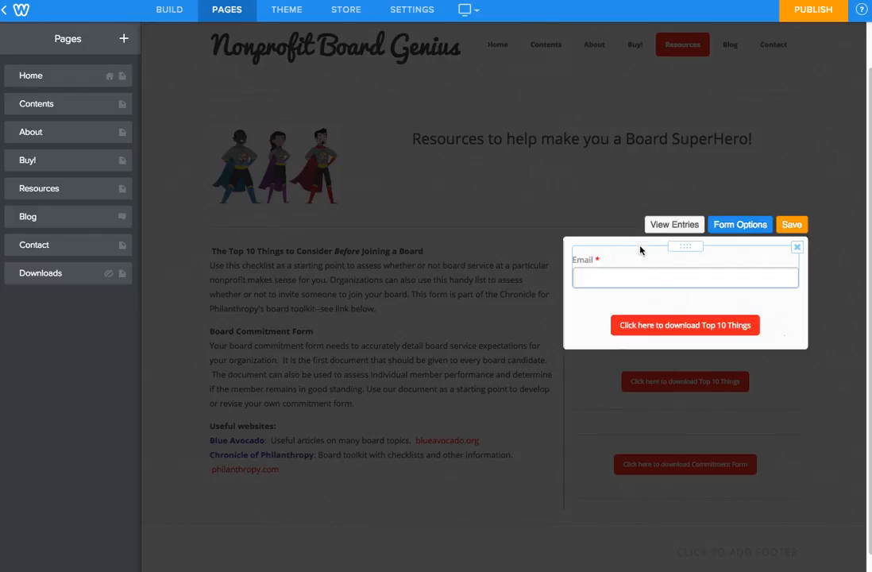
click(790, 226)
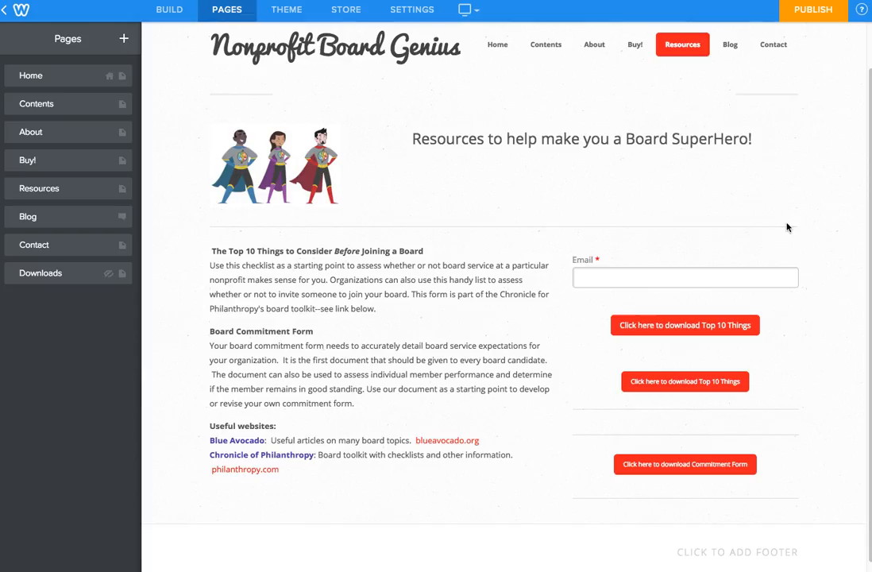
Step: Exit the editor to the Nonprofit Board Genius dashboard and go to Promote
click(23, 11)
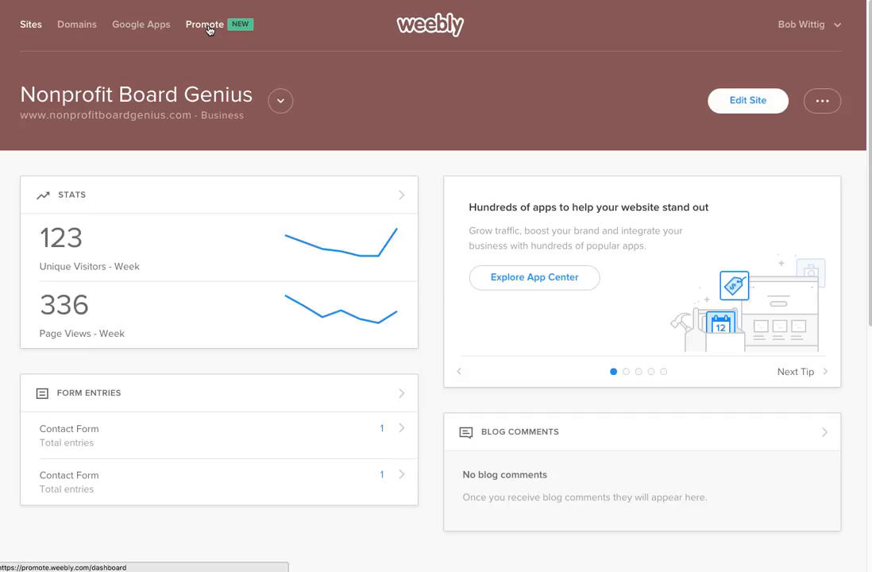
click(208, 26)
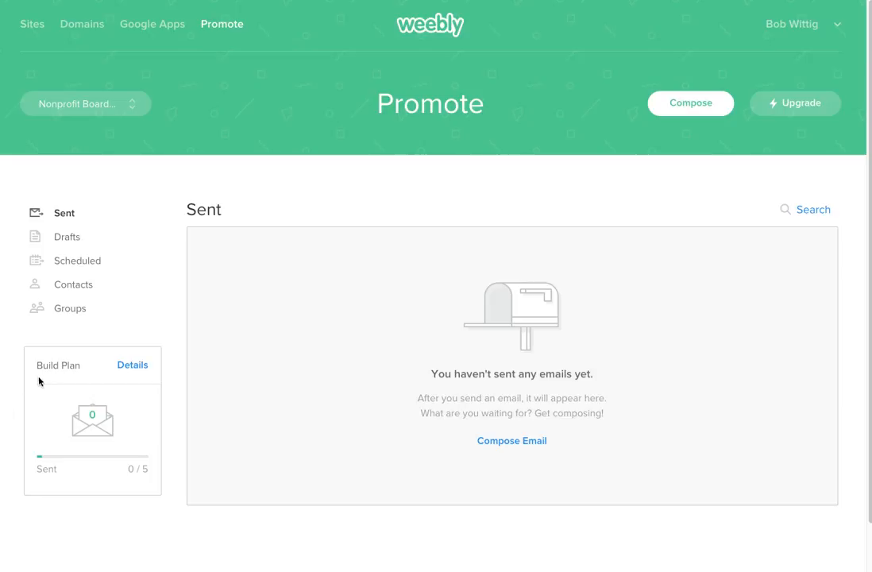
Step: View the empty Promote contact list and bring up the Add Contact options dialog
click(85, 289)
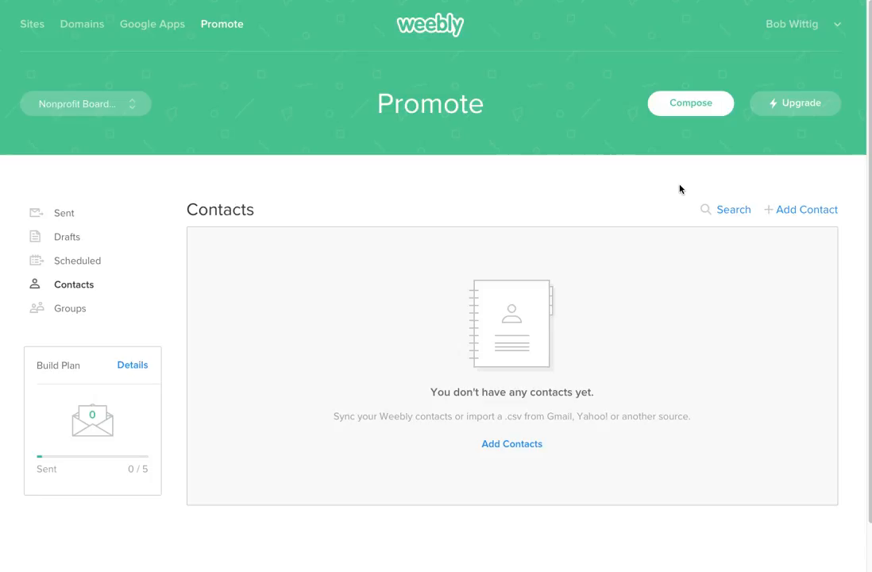
click(791, 212)
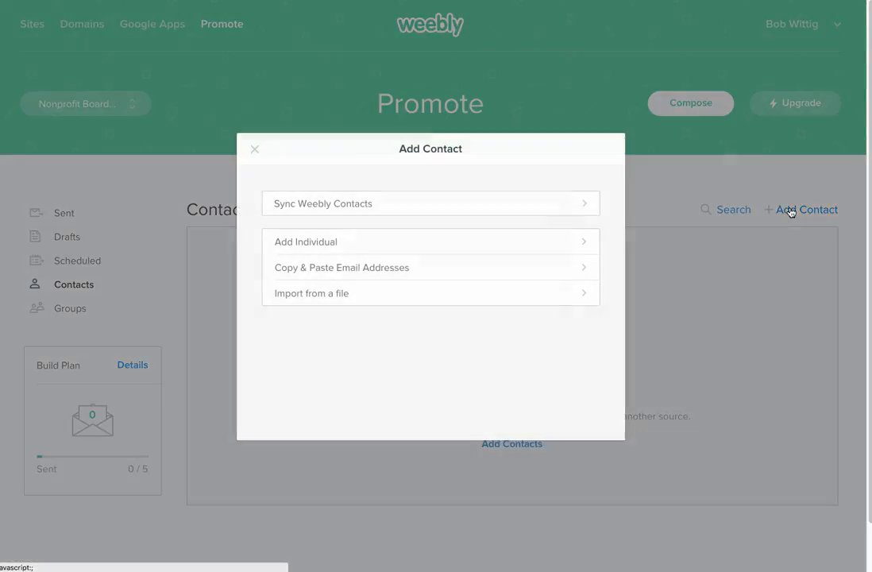